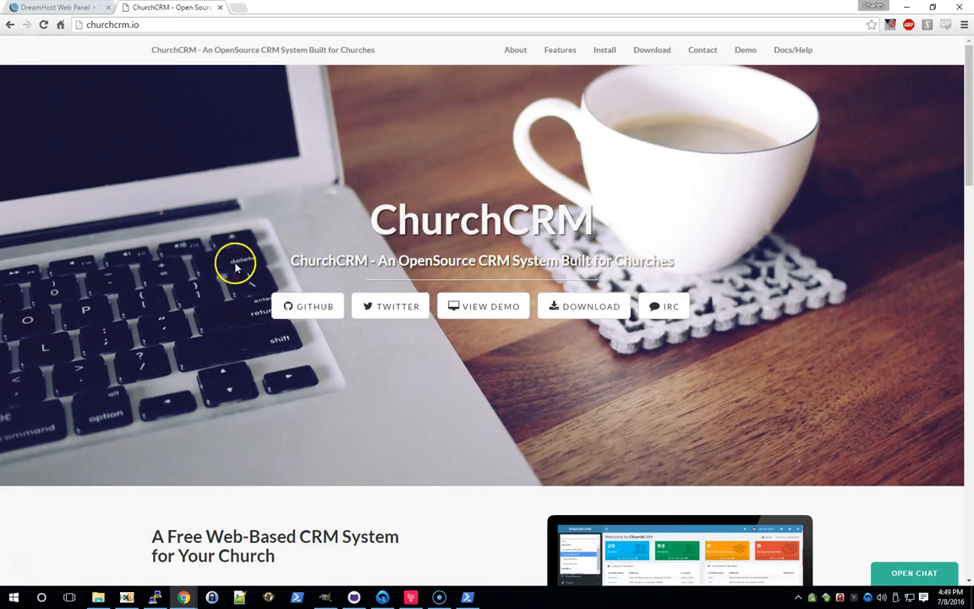
Locate the downloaded 2.1.7.zip release in the CRM Demo Video folder, then return to the browser
click(100, 598)
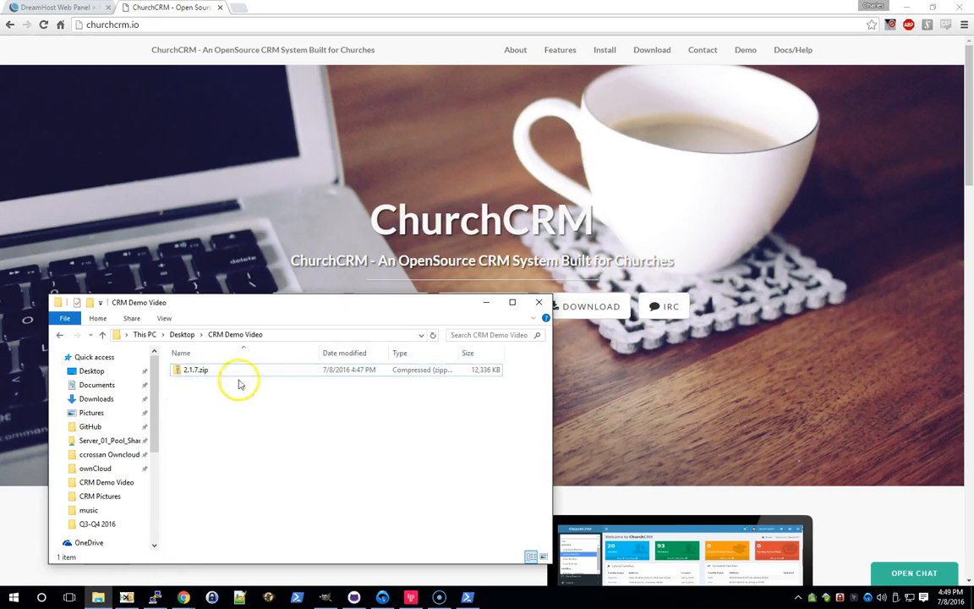
click(193, 375)
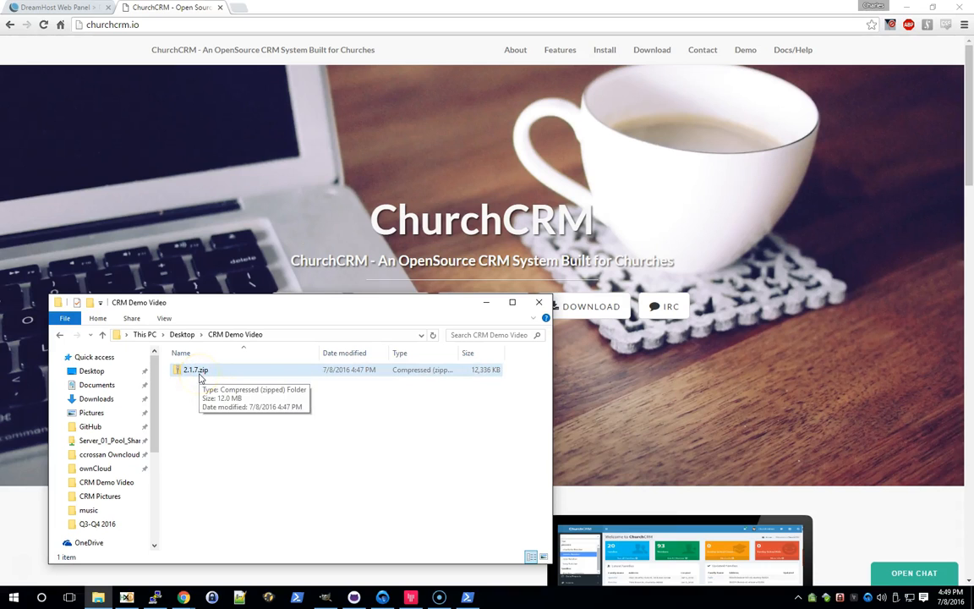
click(200, 378)
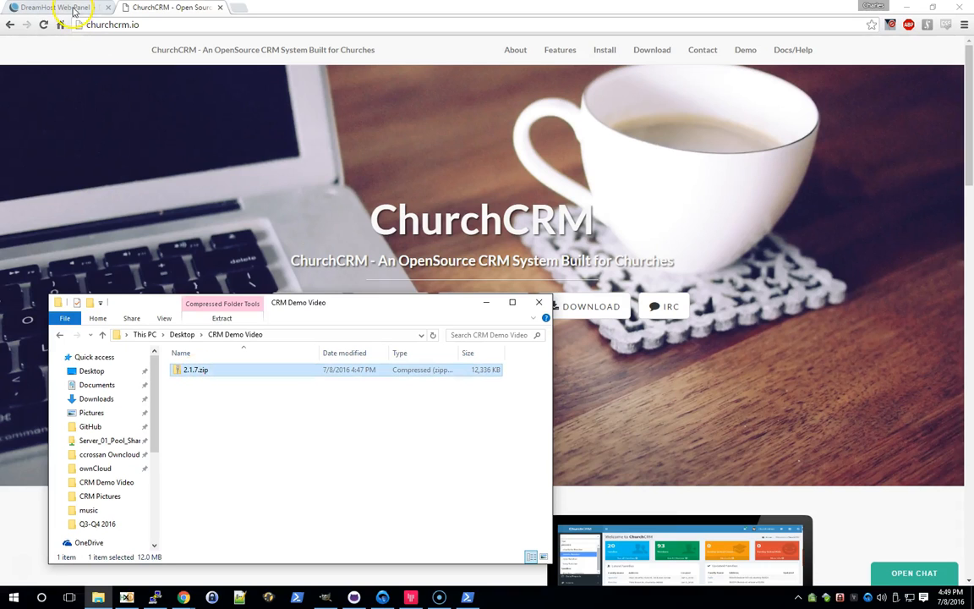
click(278, 61)
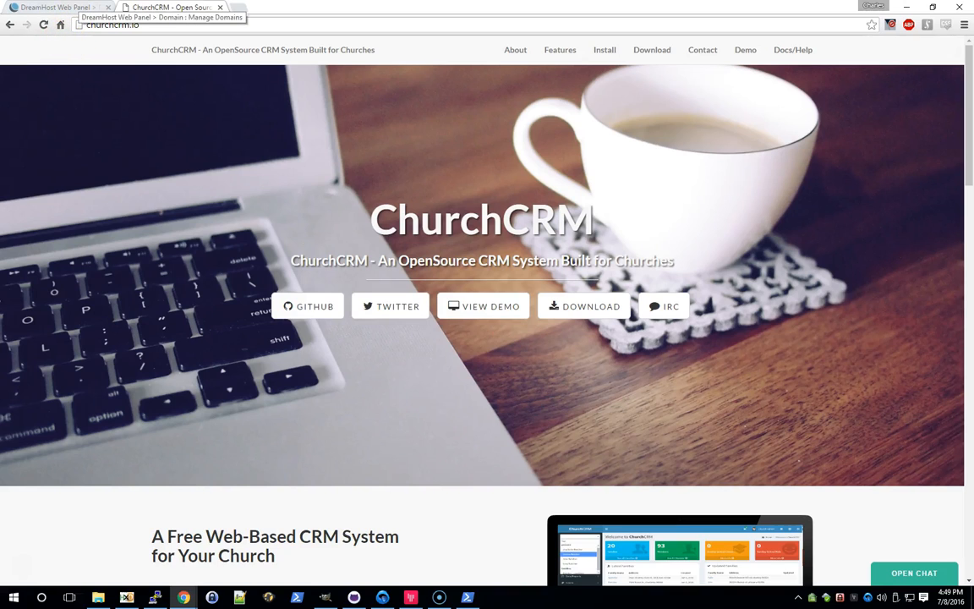
In the DreamHost panel, start adding hosting for a domain and enter the churchdbdemo sub-domain under the .org domain as the host
click(75, 8)
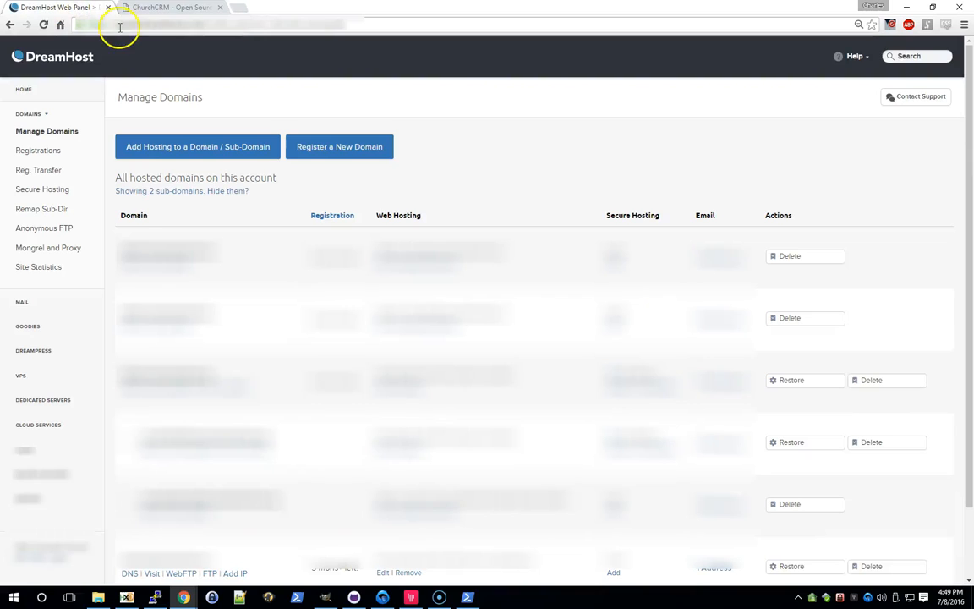
click(200, 155)
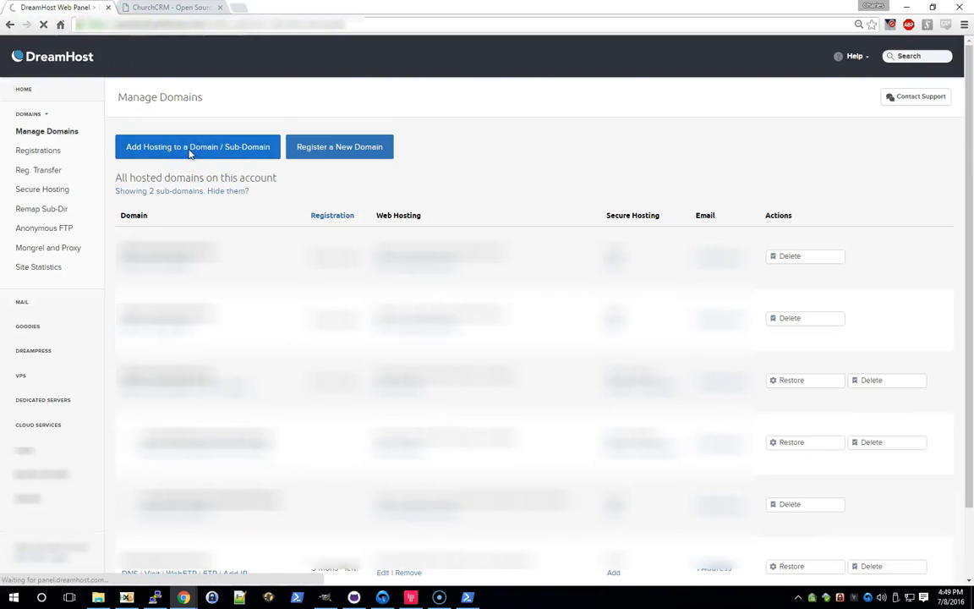
click(417, 230)
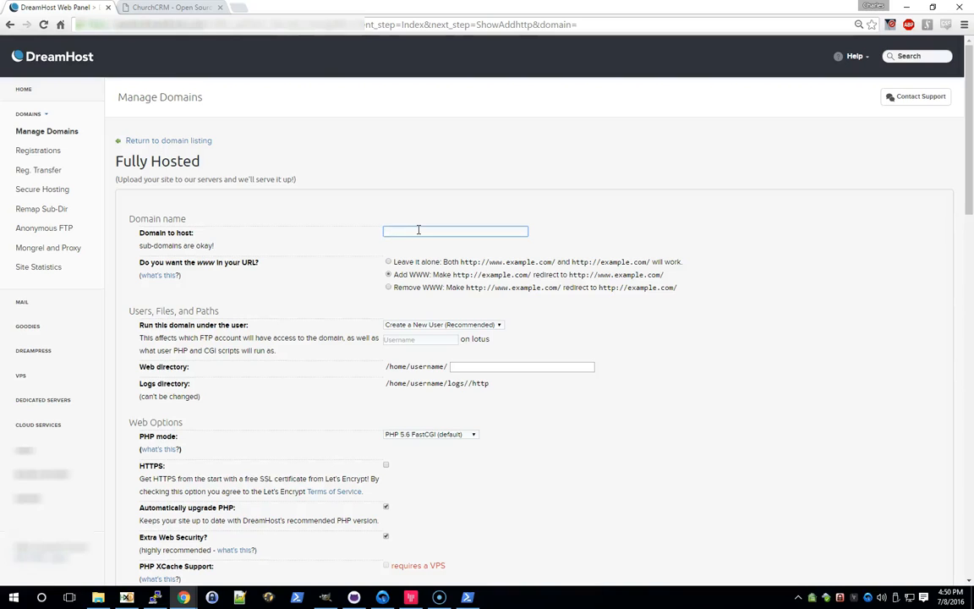
text(churchdbdemo.)
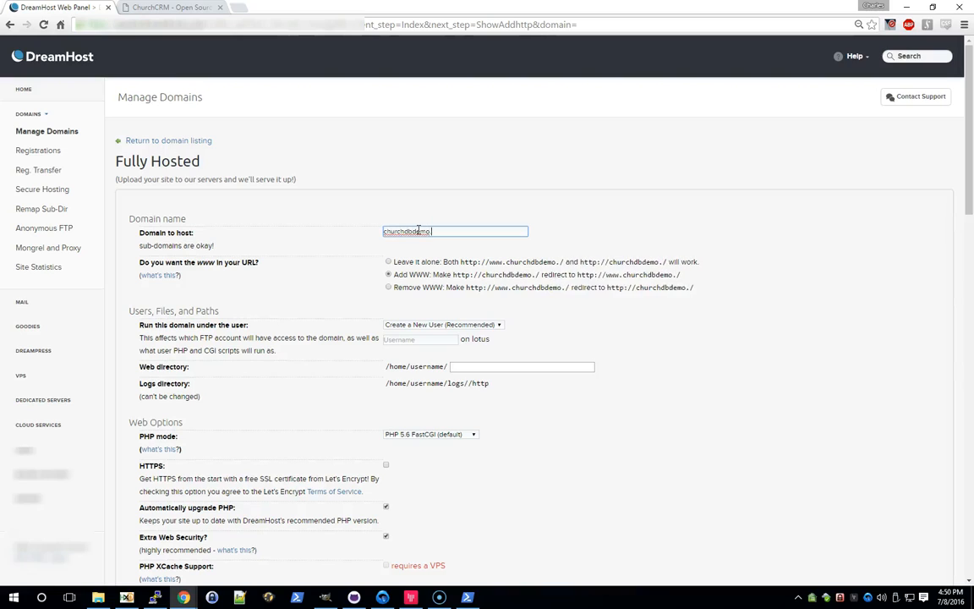
text(f)
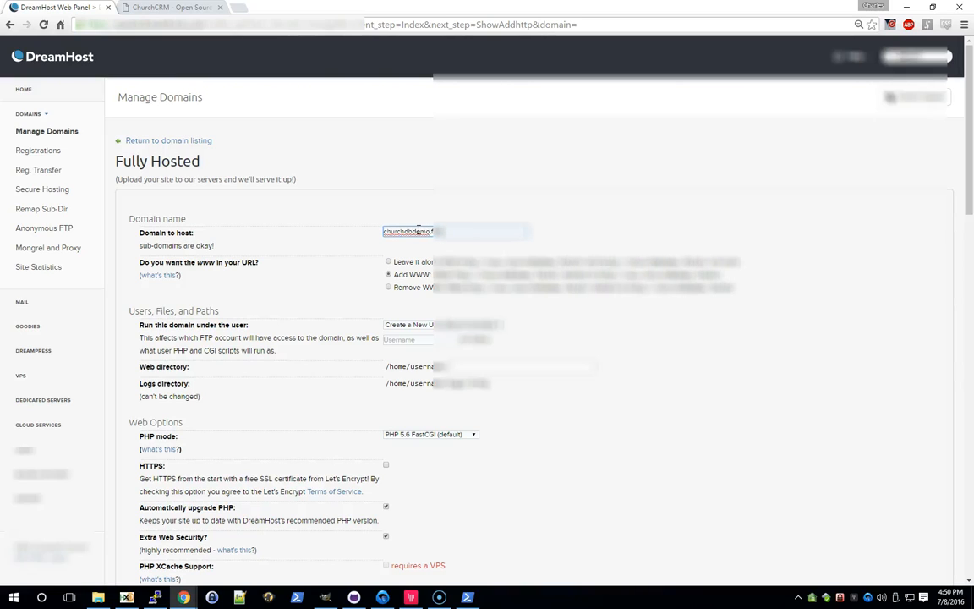
text(.org)
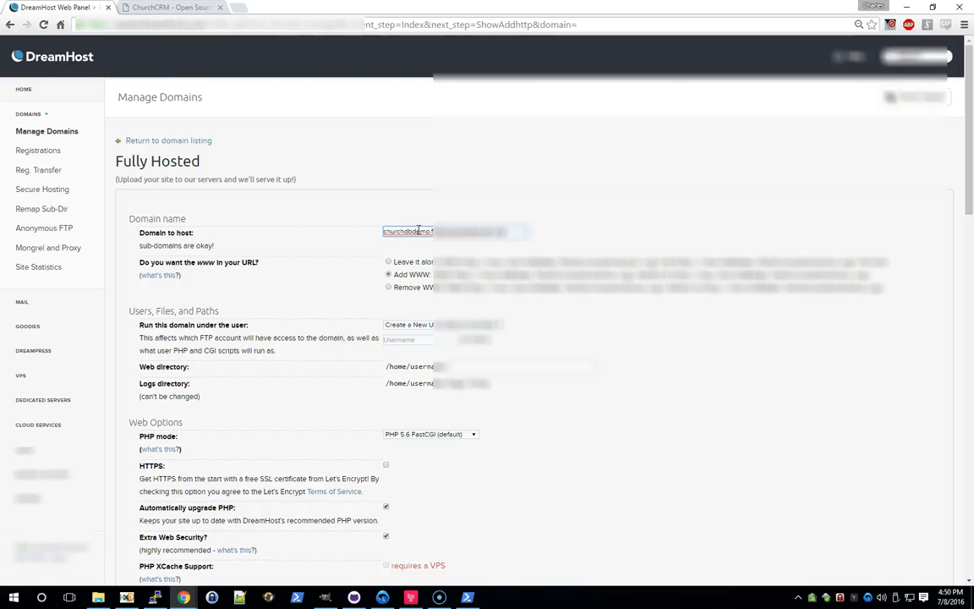
Run the domain under a newly created user named crmdemo
click(430, 324)
click(523, 327)
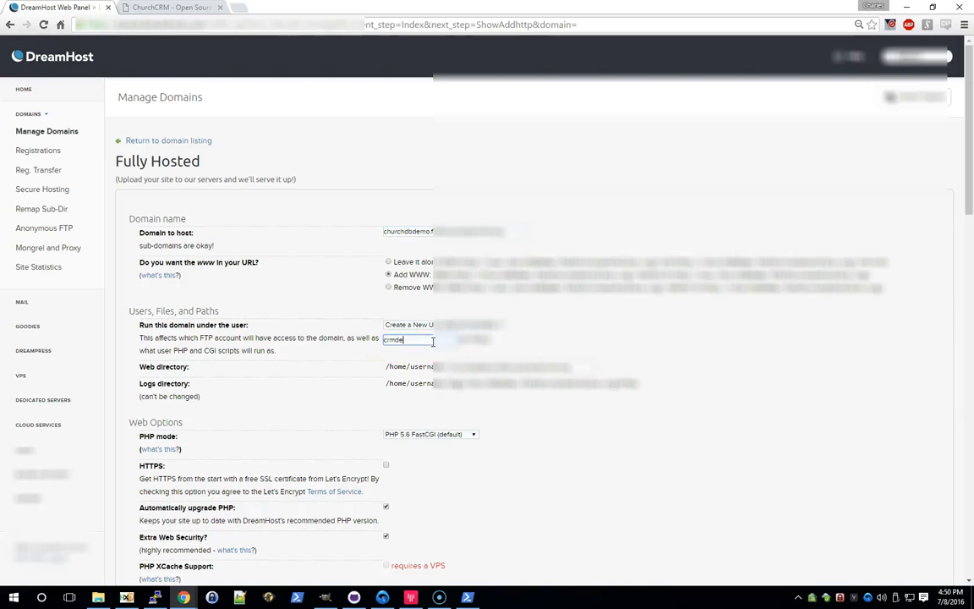
click(547, 403)
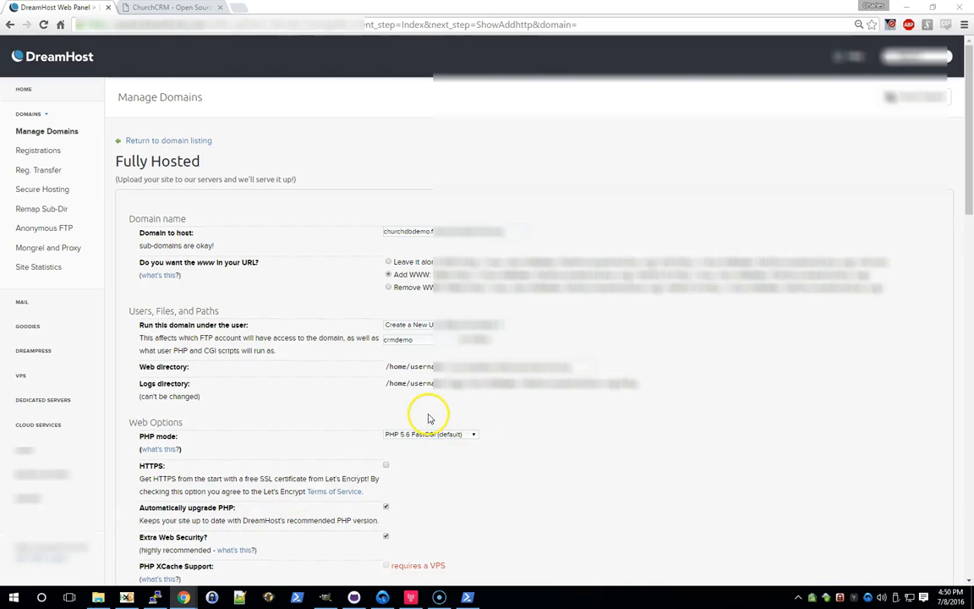
Review the HTTPS and other web options, keep their defaults, and fully host the domain
scroll(474, 414, down, 1)
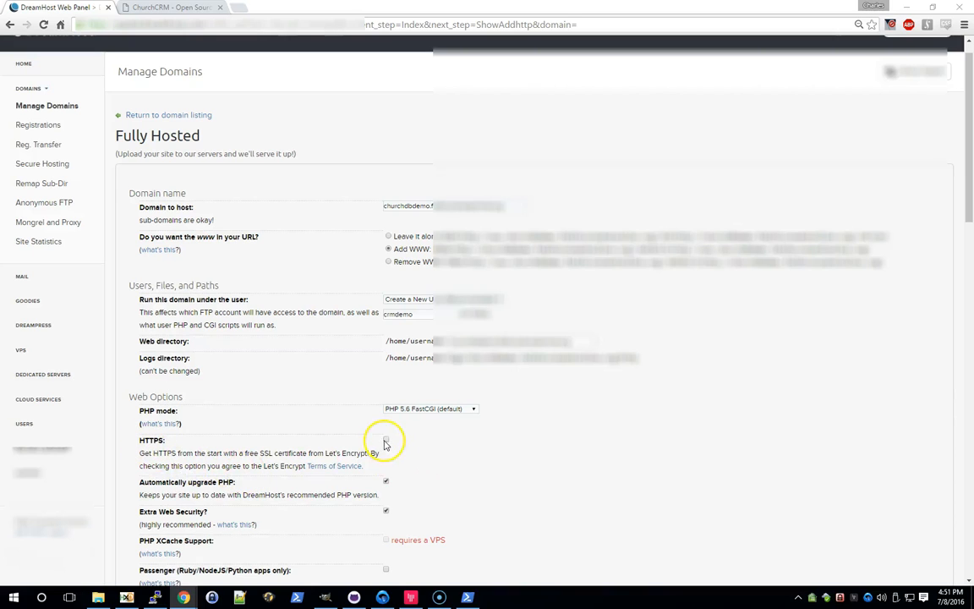
scroll(416, 446, down, 1)
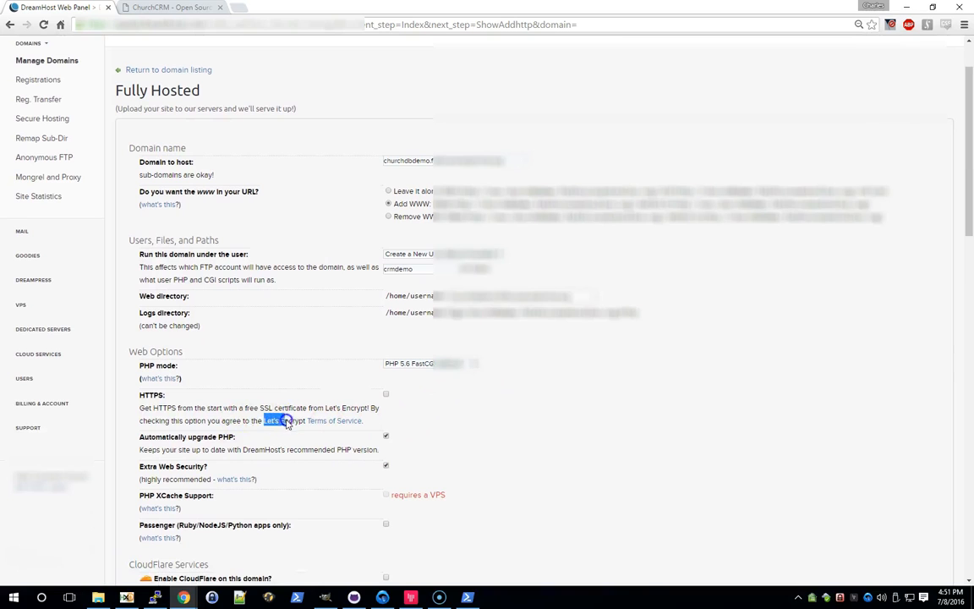
drag(310, 421, 395, 418)
click(399, 425)
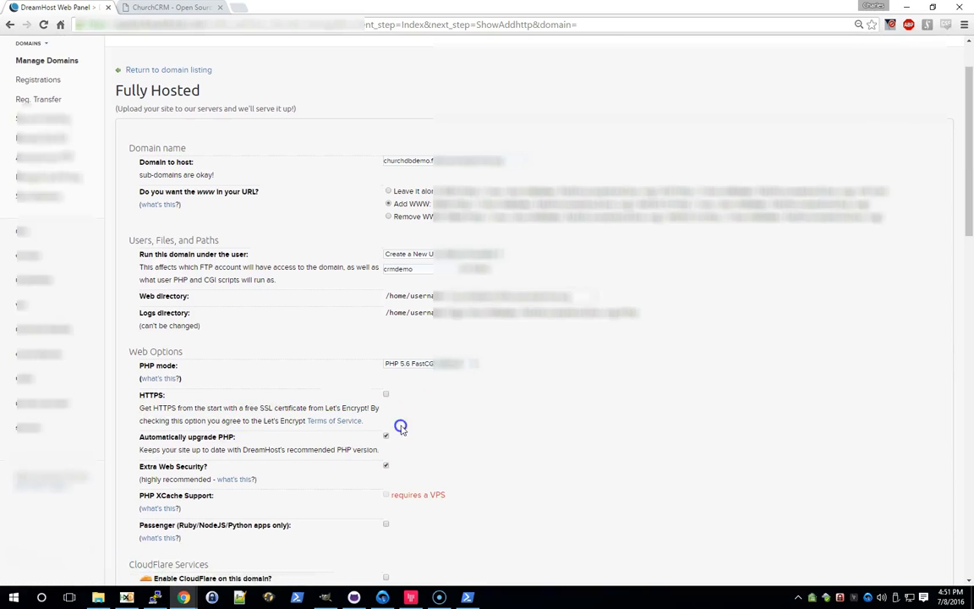
scroll(410, 435, down, 1)
scroll(406, 442, down, 1)
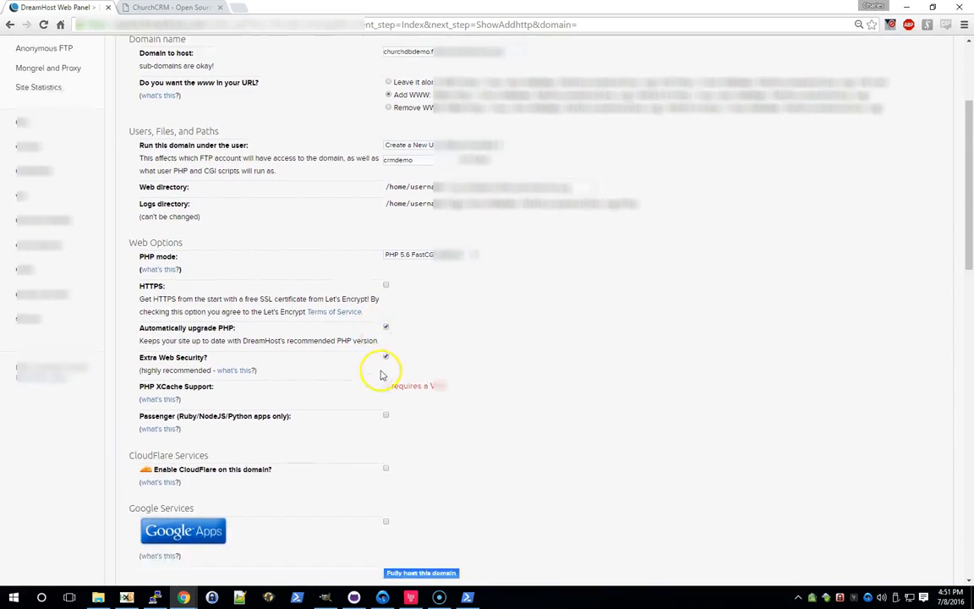
scroll(404, 441, down, 1)
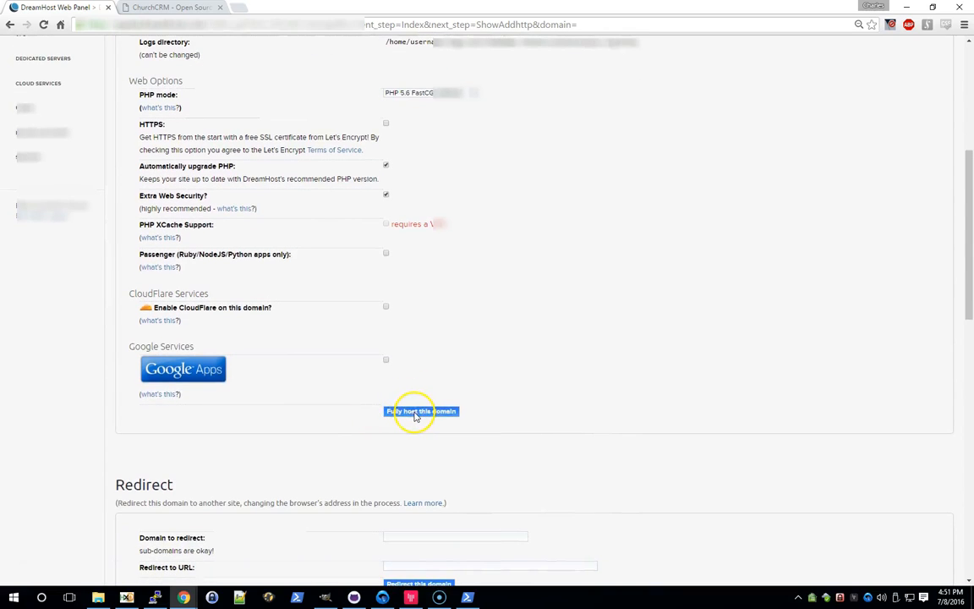
click(416, 413)
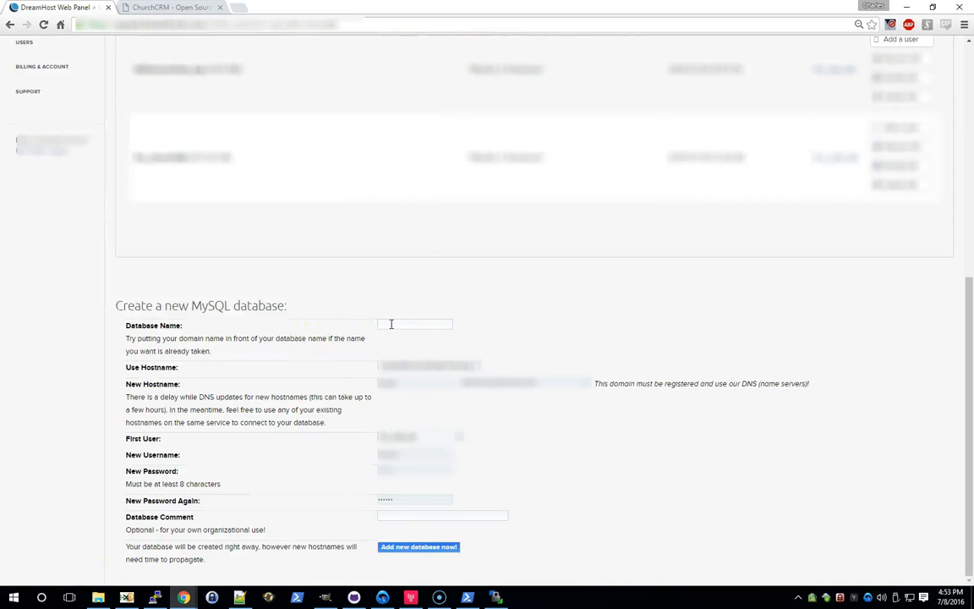
Name the new MySQL database churchdbdemo and set its first user to a new user called churchdbdemo
click(431, 326)
click(420, 434)
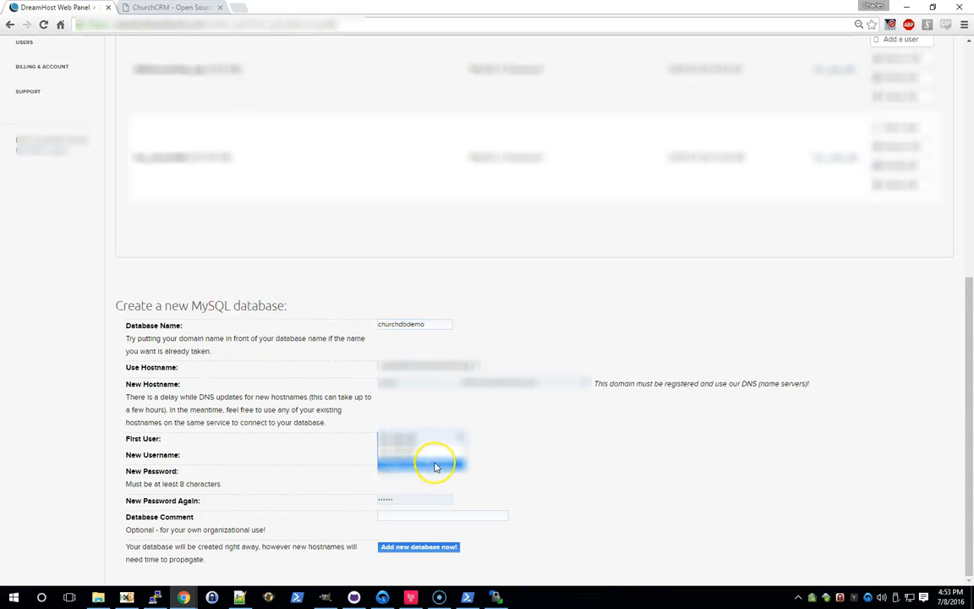
click(435, 466)
click(408, 453)
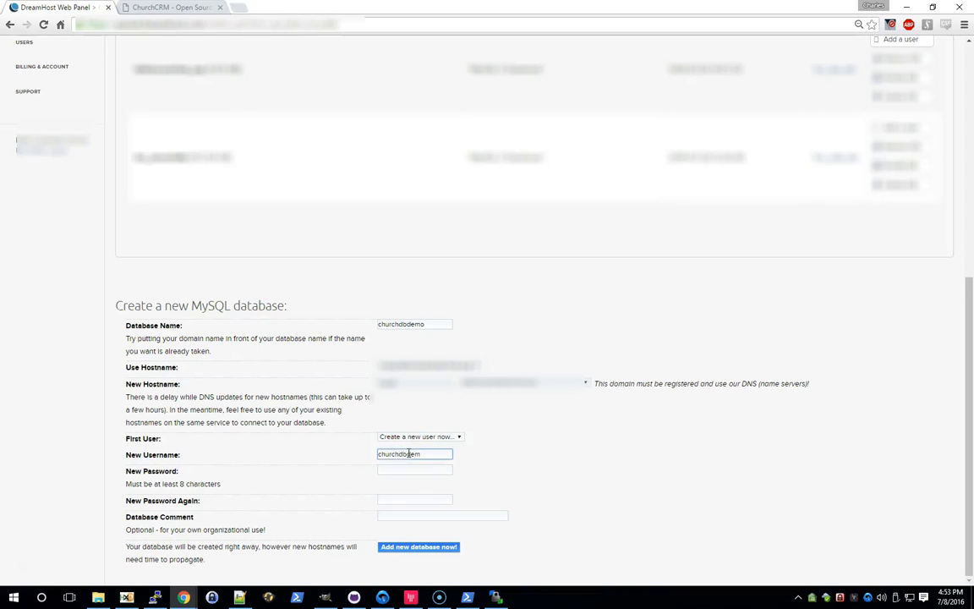
Enter the new database user's password in both password fields, leave the comment blank, and create the database
click(423, 470)
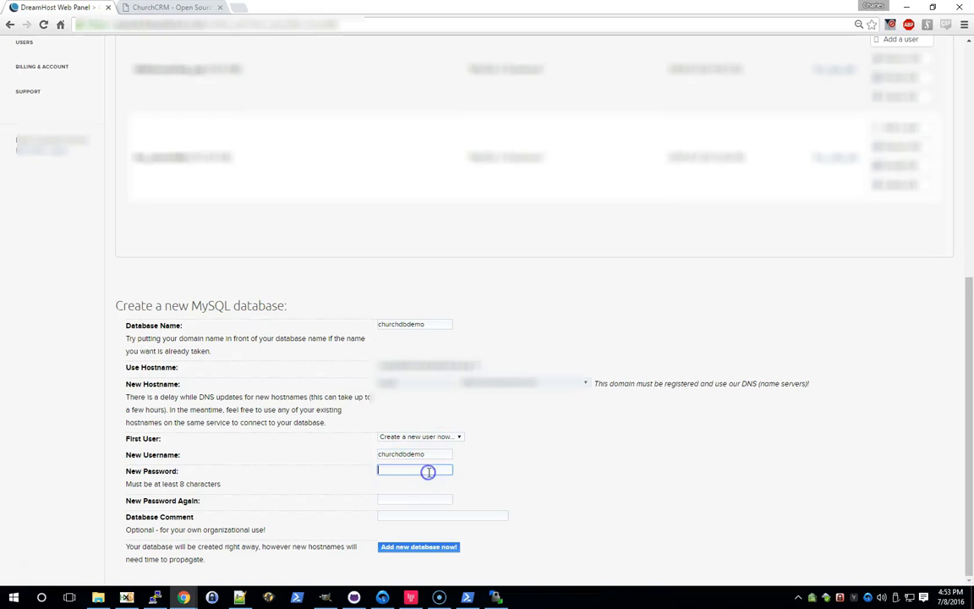
text(••••••••)
key(Tab)
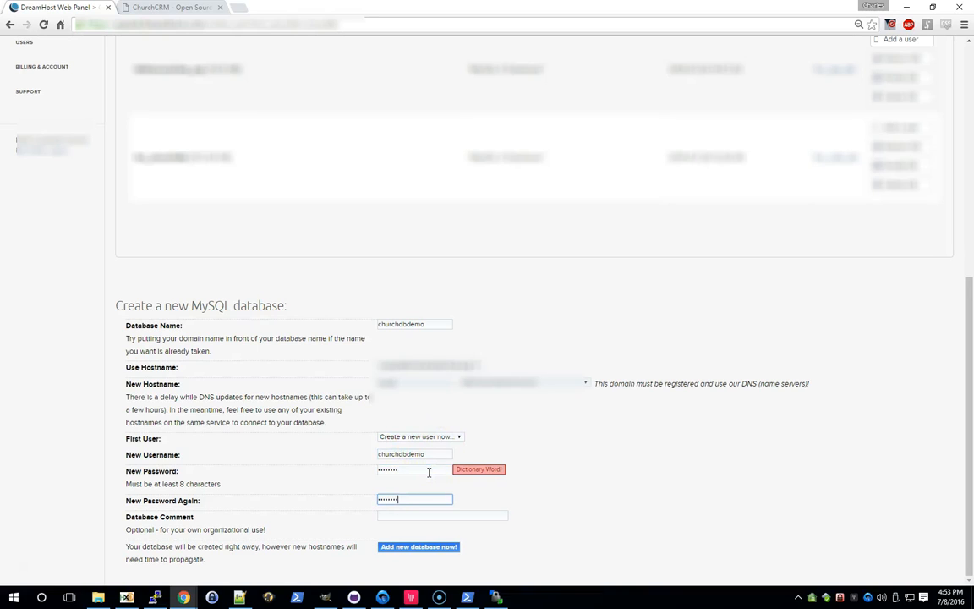
click(429, 473)
text(••)
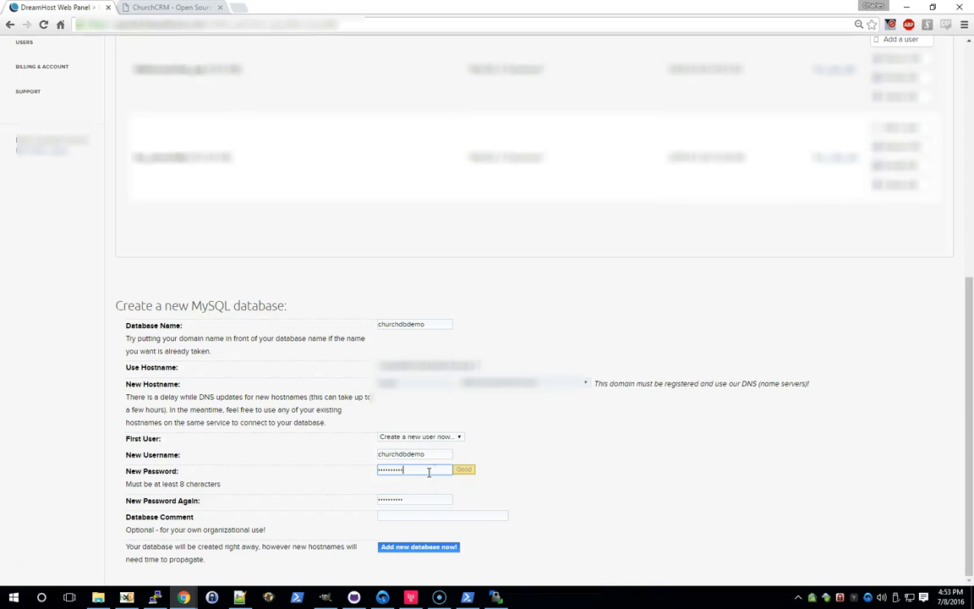
click(455, 516)
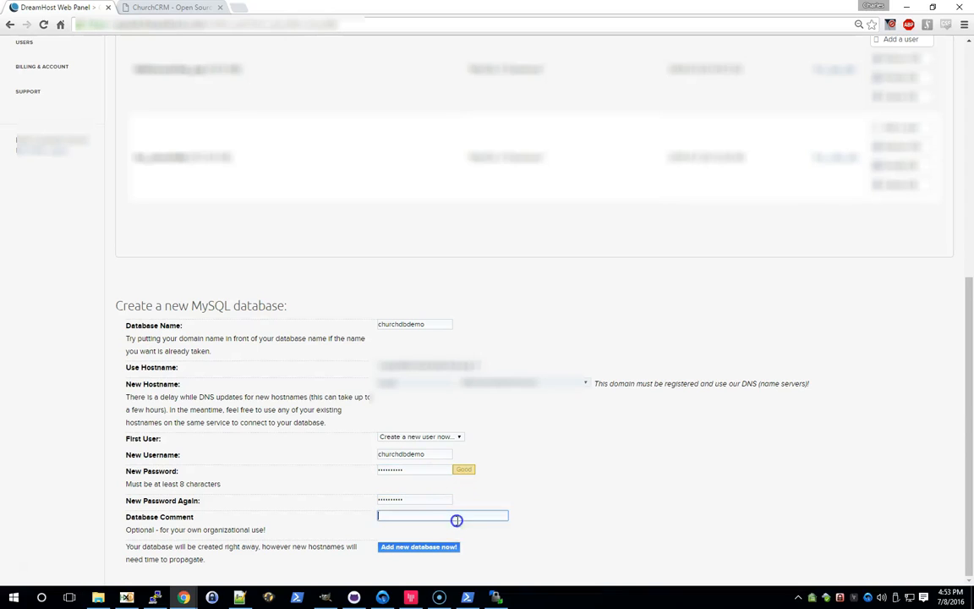
click(421, 548)
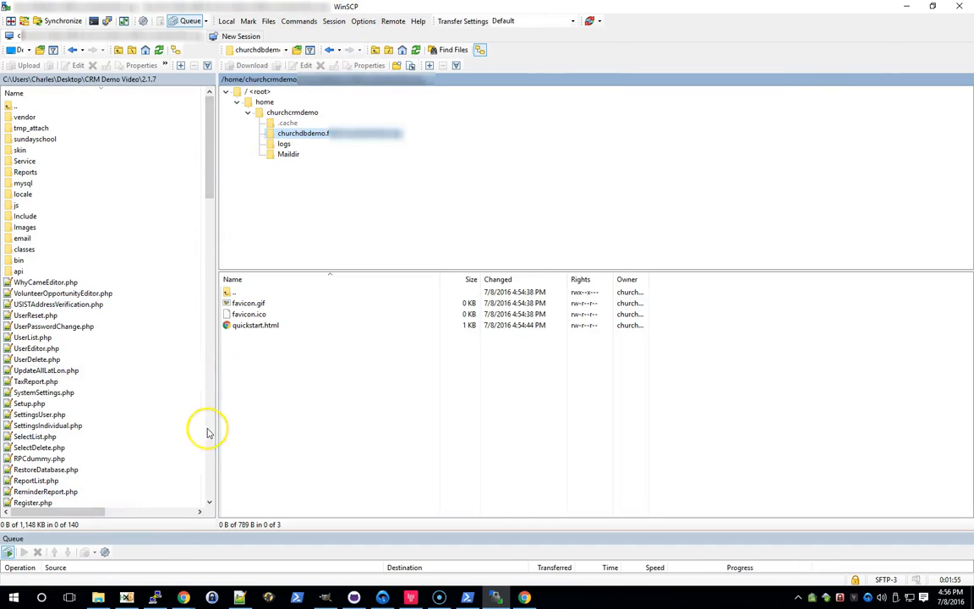
In WinSCP, delete favicon.gif, favicon.ico and quickstart.html from the remote churchdbdemo web folder
drag(218, 449, 233, 445)
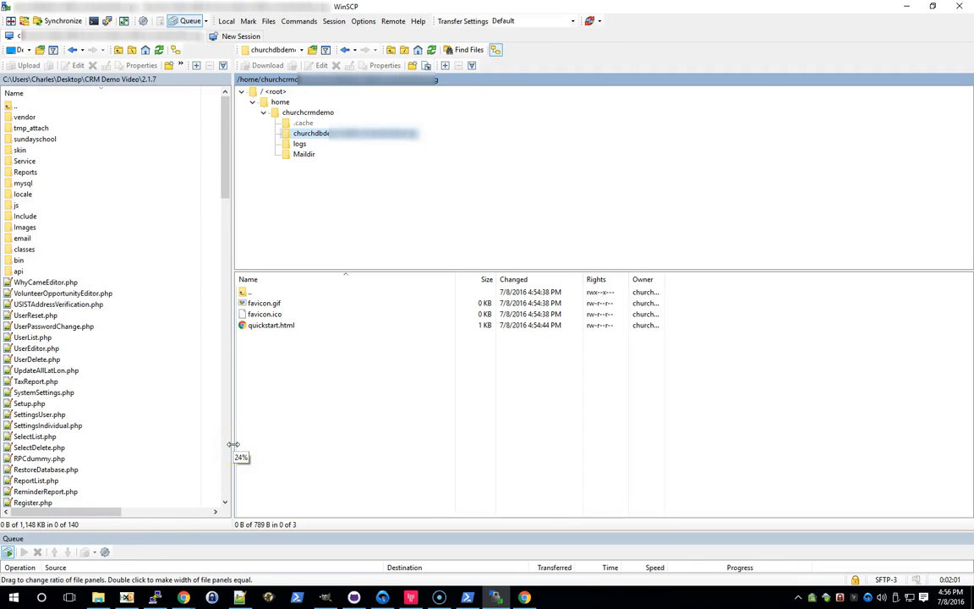
drag(233, 444, 232, 444)
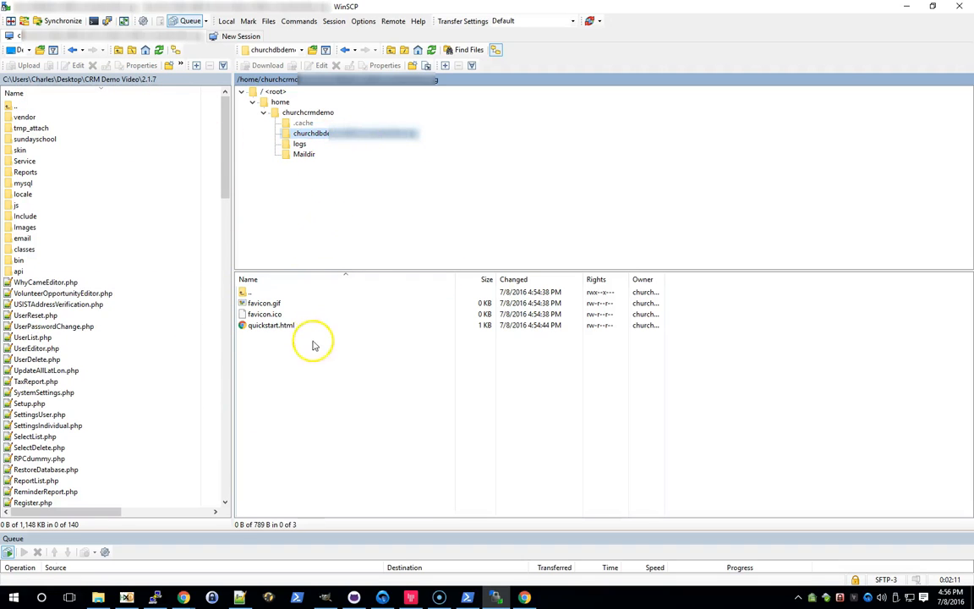
drag(302, 357, 262, 304)
key(Delete)
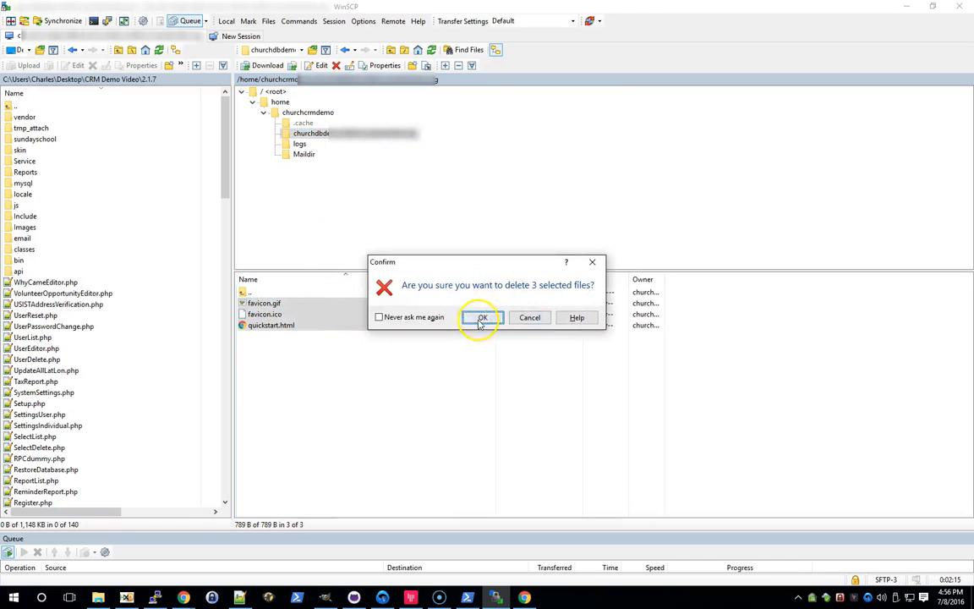
click(479, 315)
Upload all files and folders of the local 2.1.7 folder to the remote churchdbdemo web folder
click(85, 250)
key(ctrl+a)
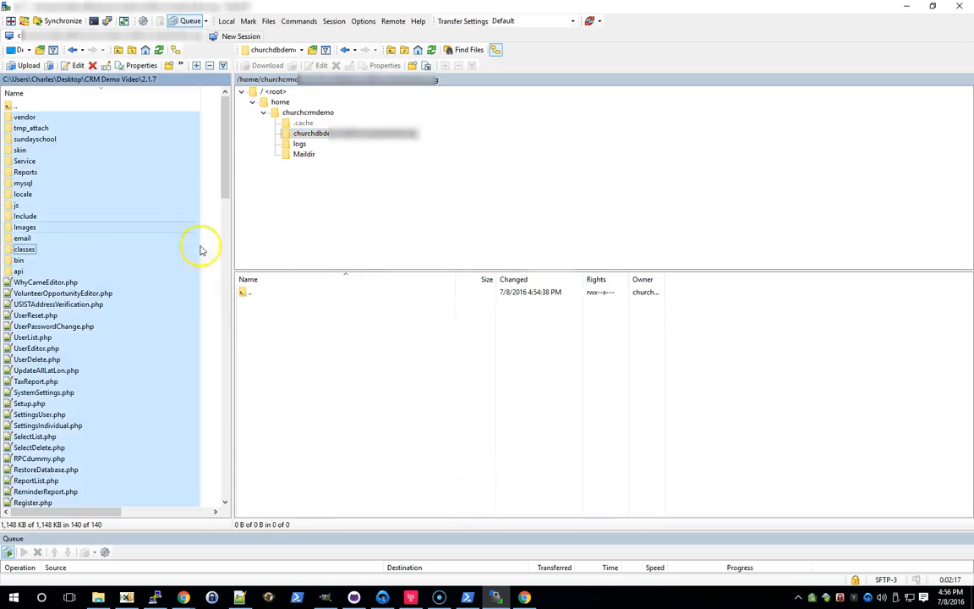
scroll(216, 165, down, 1)
drag(226, 156, 237, 466)
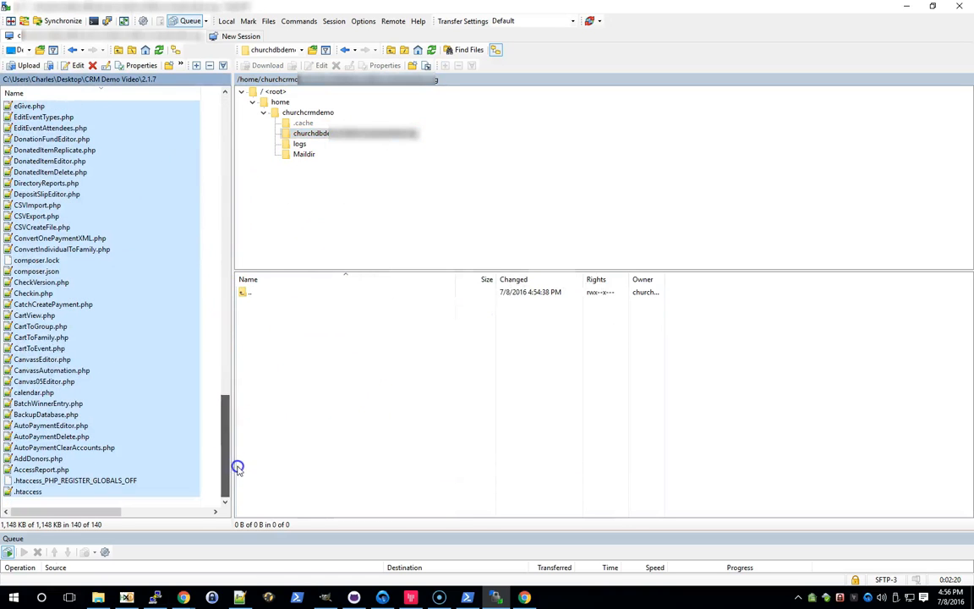
drag(45, 350, 388, 372)
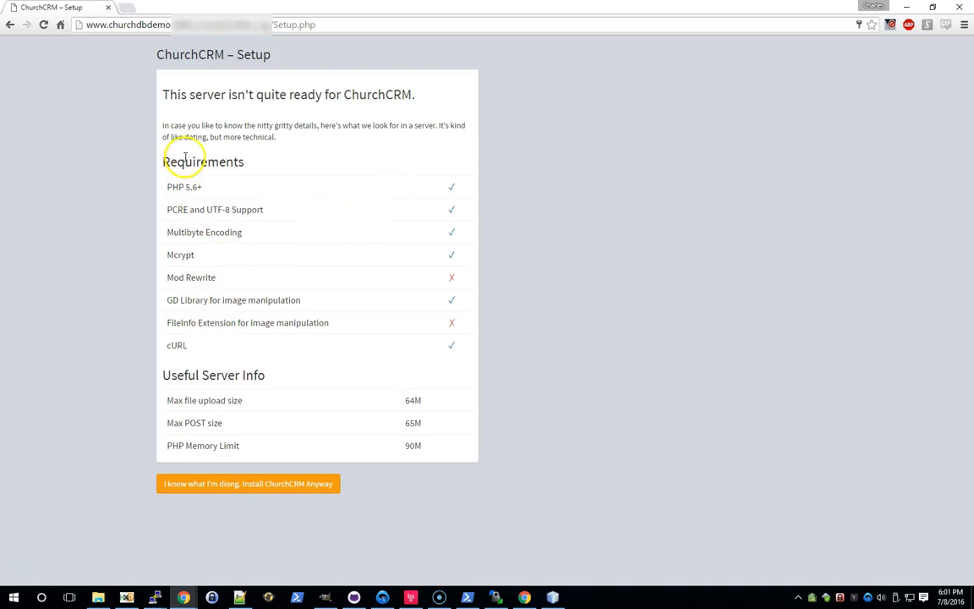
On the ChurchCRM setup page in the browser, check the Mod Rewrite and FileInfo requirements and choose to install anyway
drag(174, 277, 424, 282)
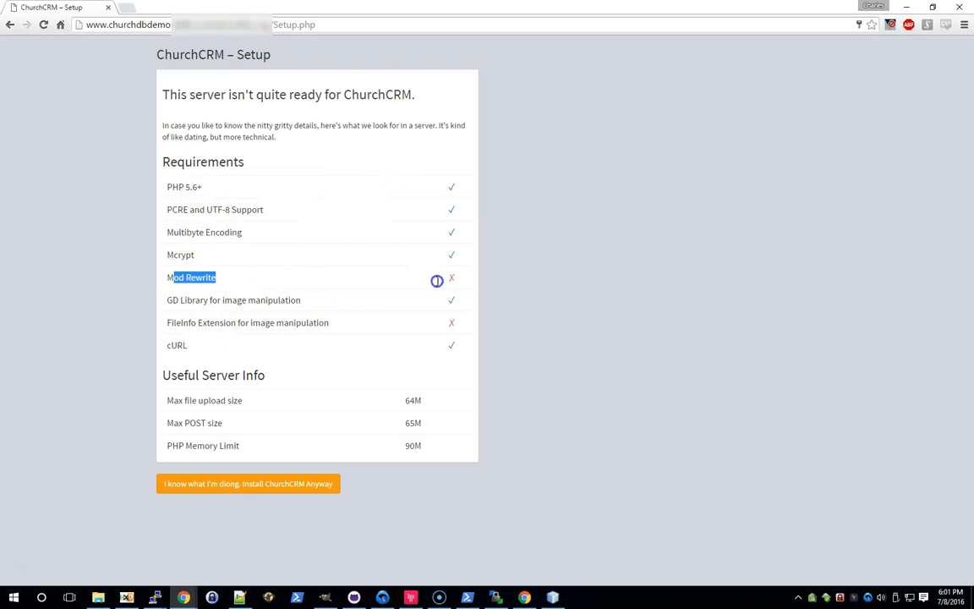
drag(173, 323, 449, 322)
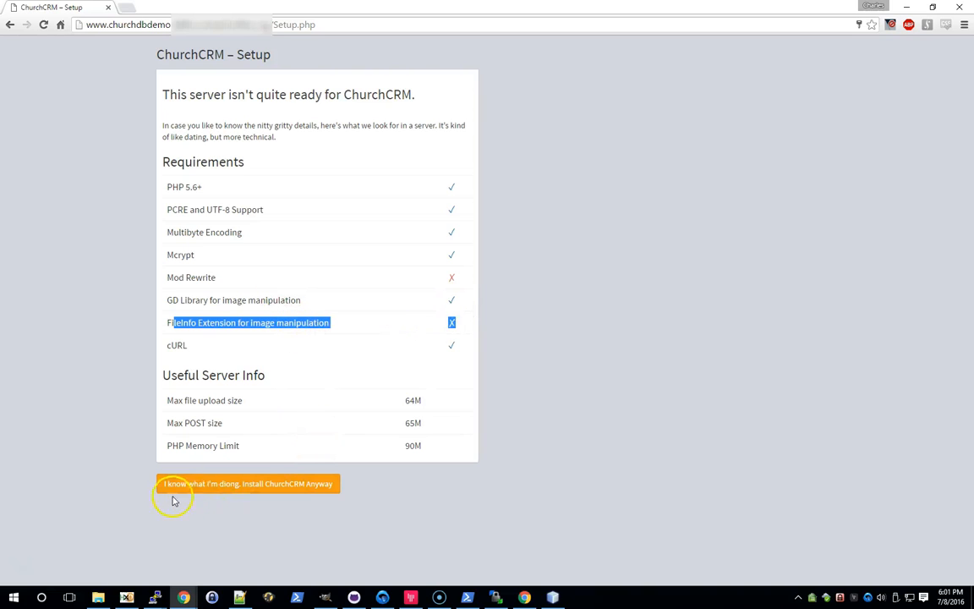
click(246, 487)
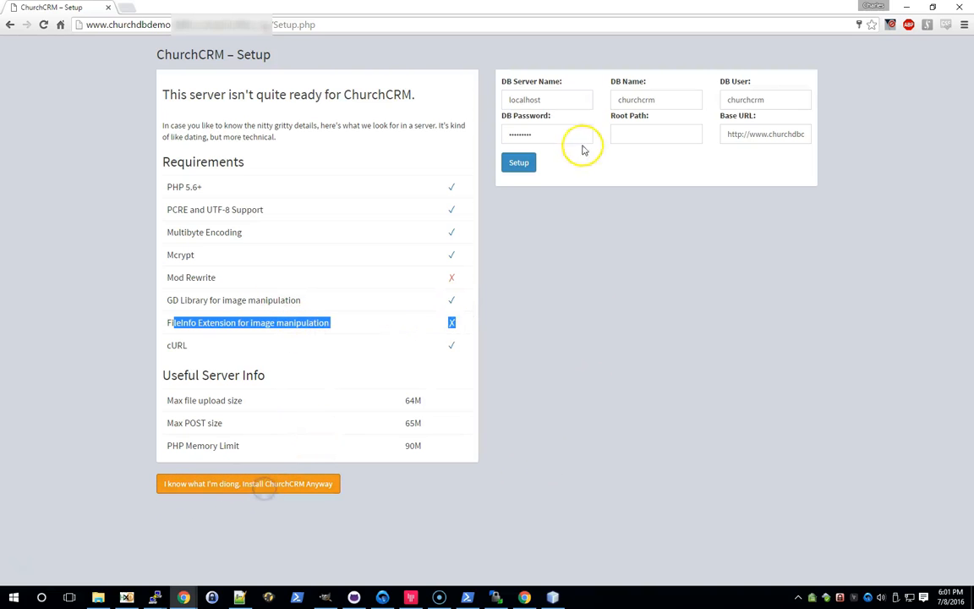
Enter the MySQL host as DB server name, churchdbdemo as DB name and DB user, and the database password
click(564, 102)
key(ctrl+a)
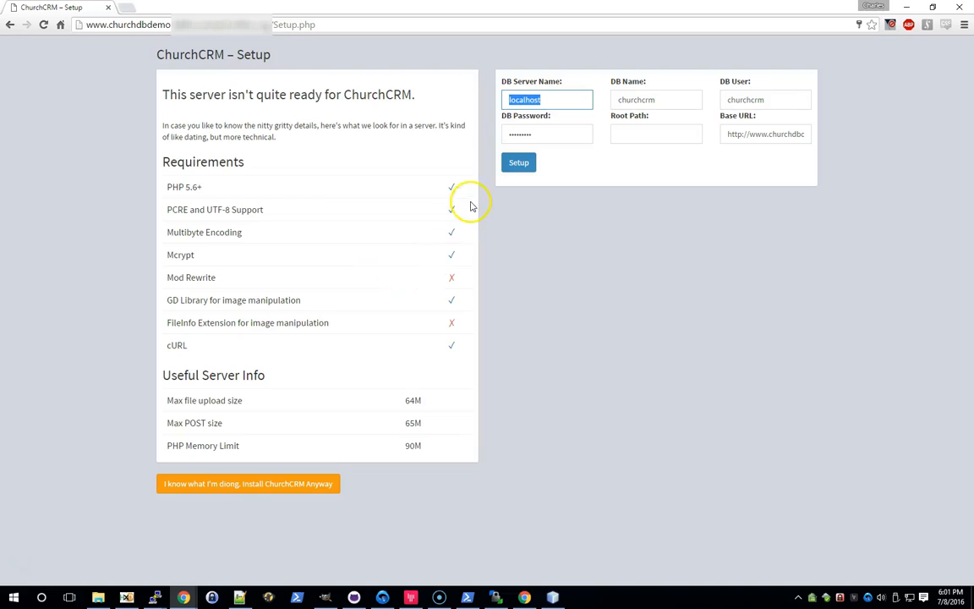
click(27, 567)
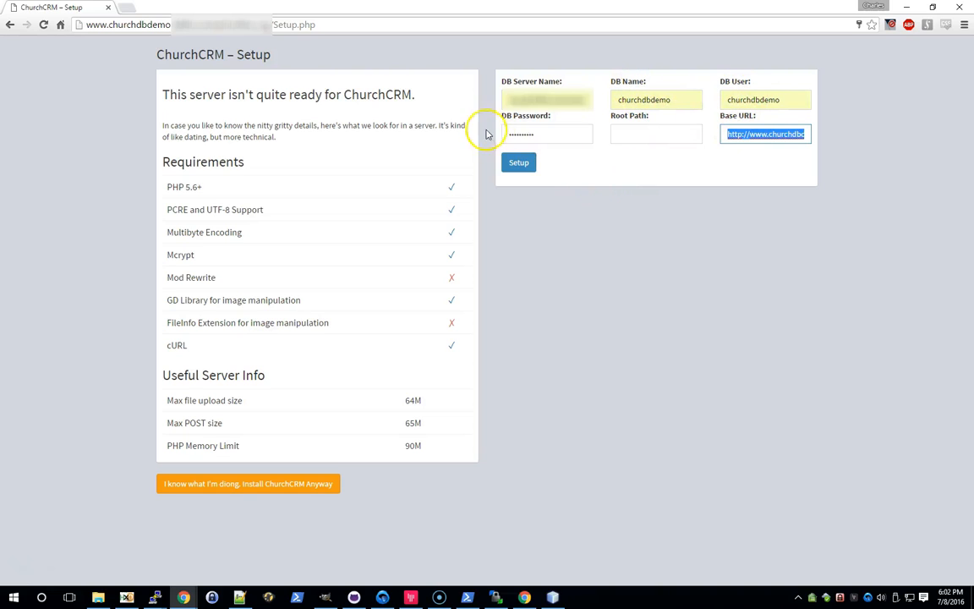
Leave the Root Path empty for the churchdbdemo sub-domain, keep the suggested Base URL, and run the setup
click(656, 135)
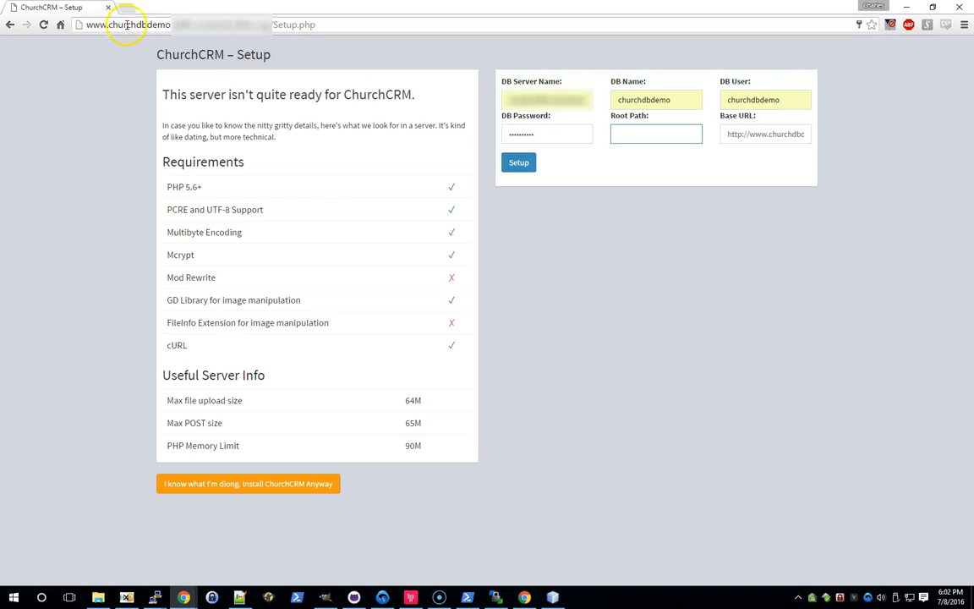
drag(173, 25, 106, 25)
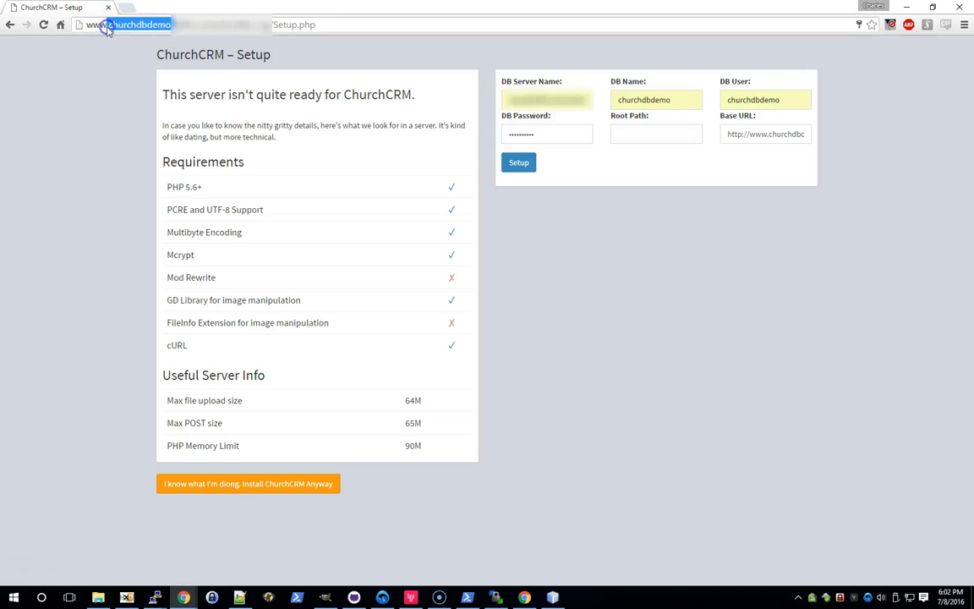
click(655, 134)
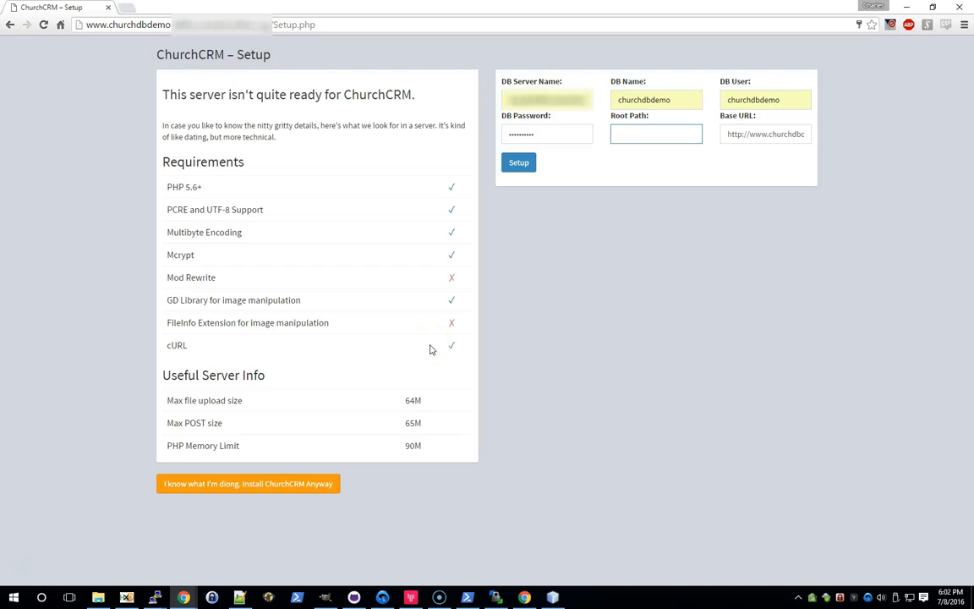
click(637, 135)
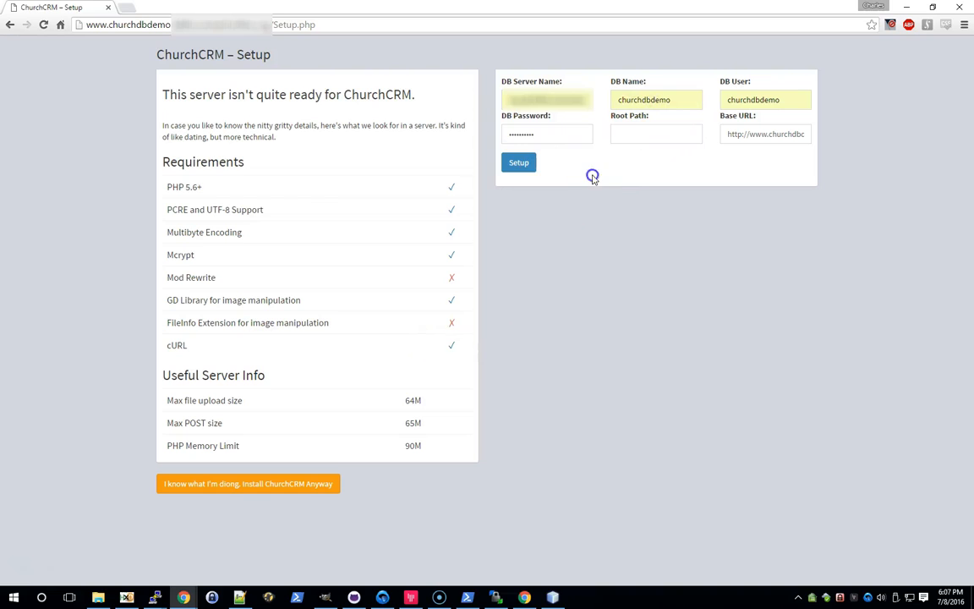
click(524, 162)
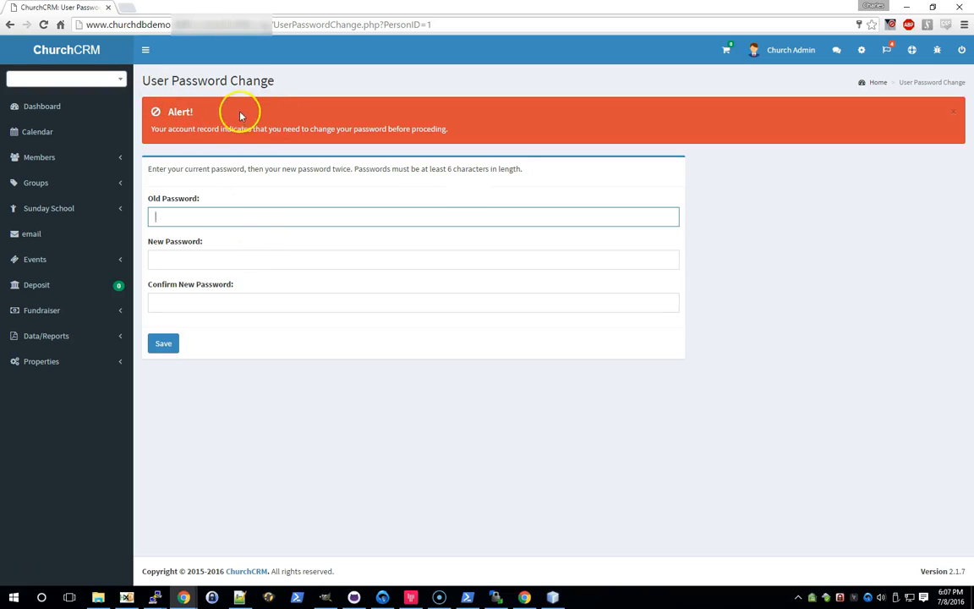
Change the Church Admin account's password by entering the old password and the new password twice, and save it
click(243, 217)
key(Tab)
click(237, 262)
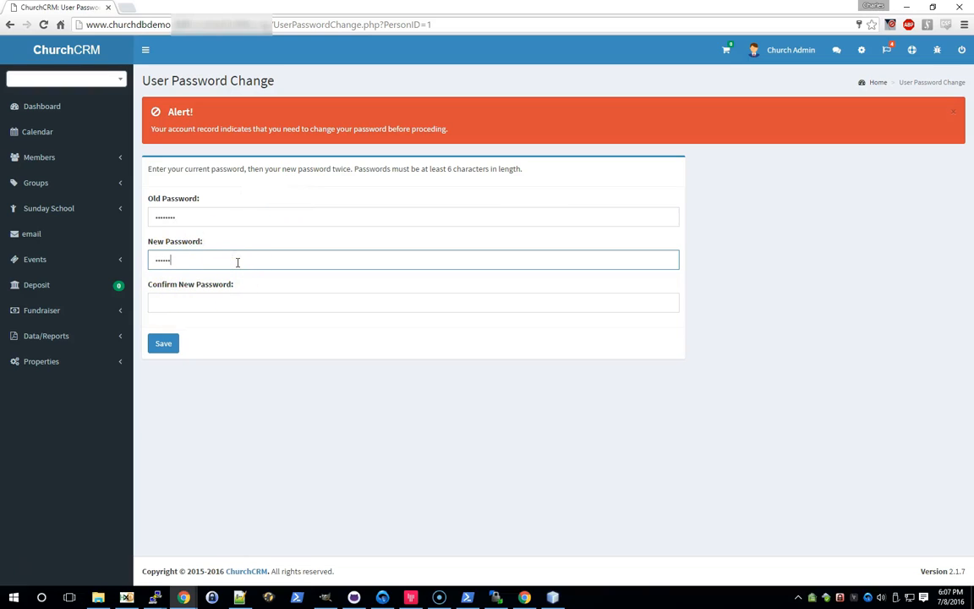
key(Tab)
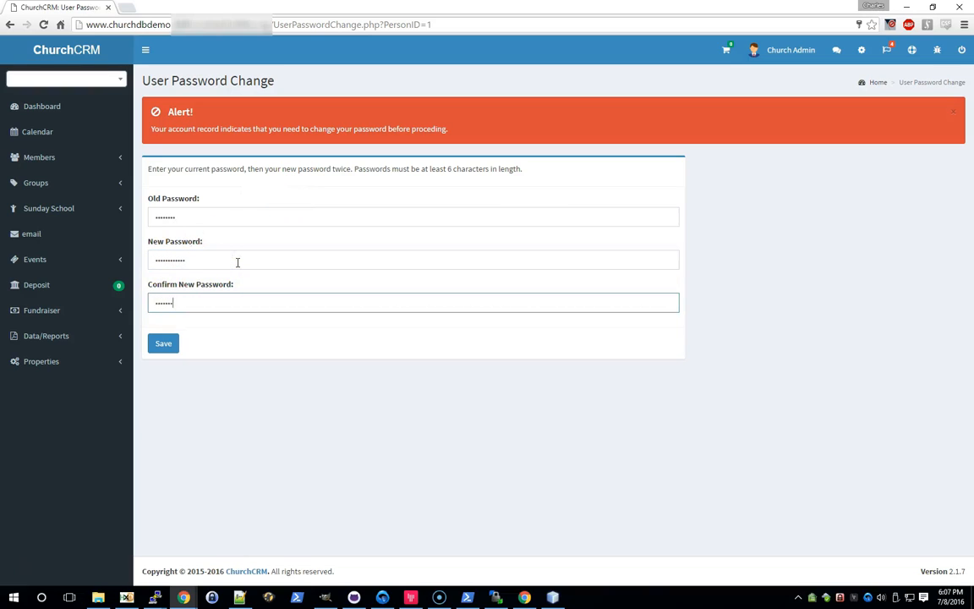
key(Return)
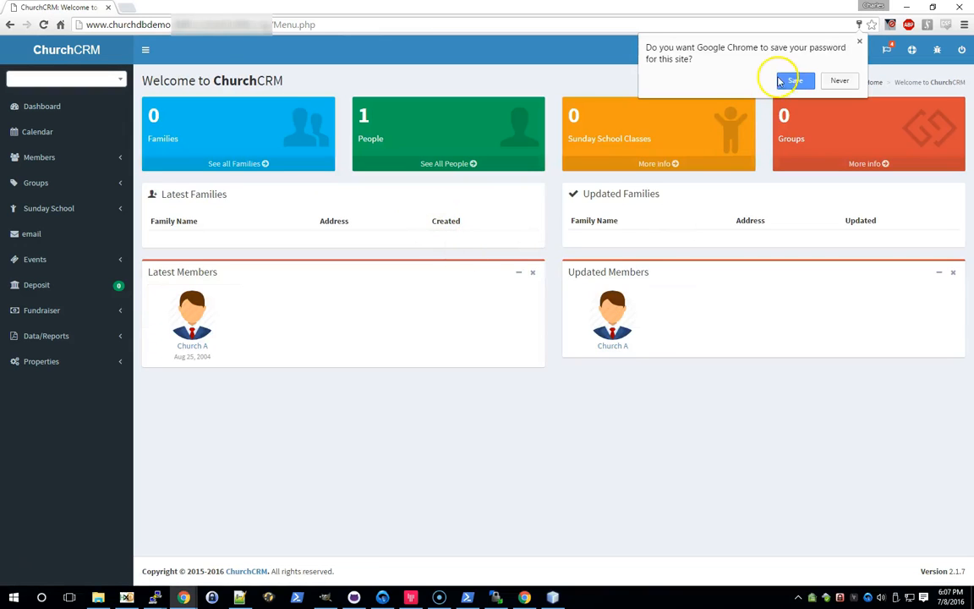